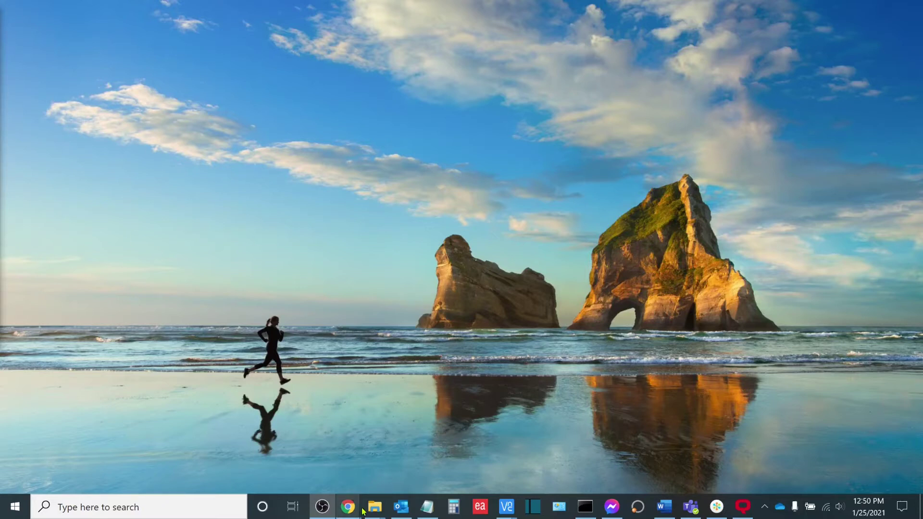
Step: Load 192.168.1.71 in a maximized Chrome window to reach Command Center RX
mouse_move(353, 508)
click(420, 451)
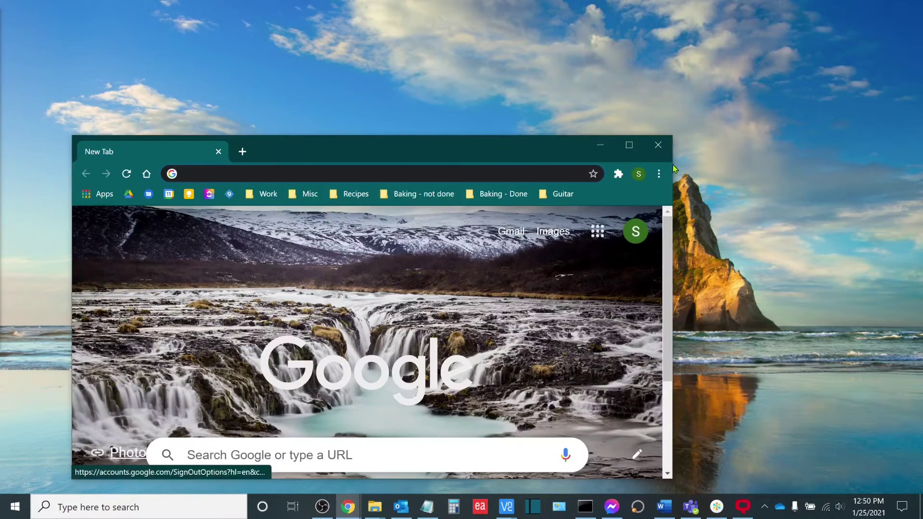
click(625, 146)
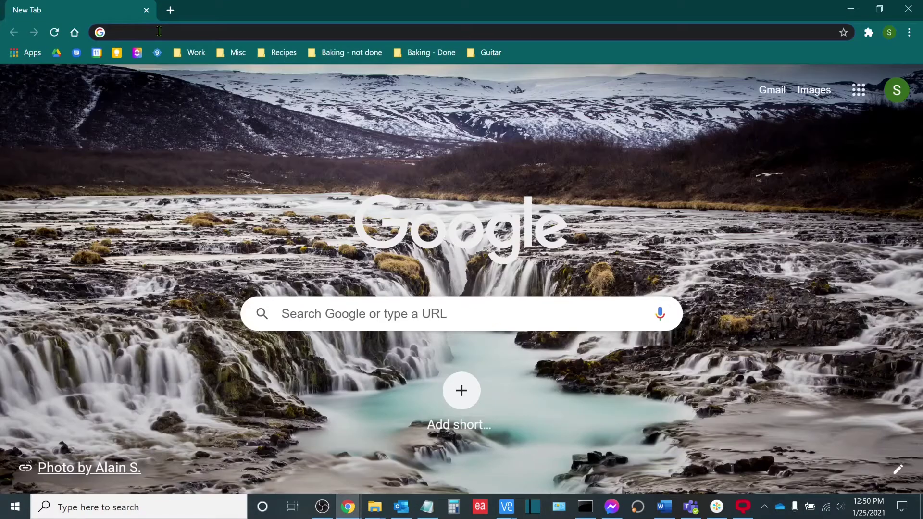
text(192.168.1.)
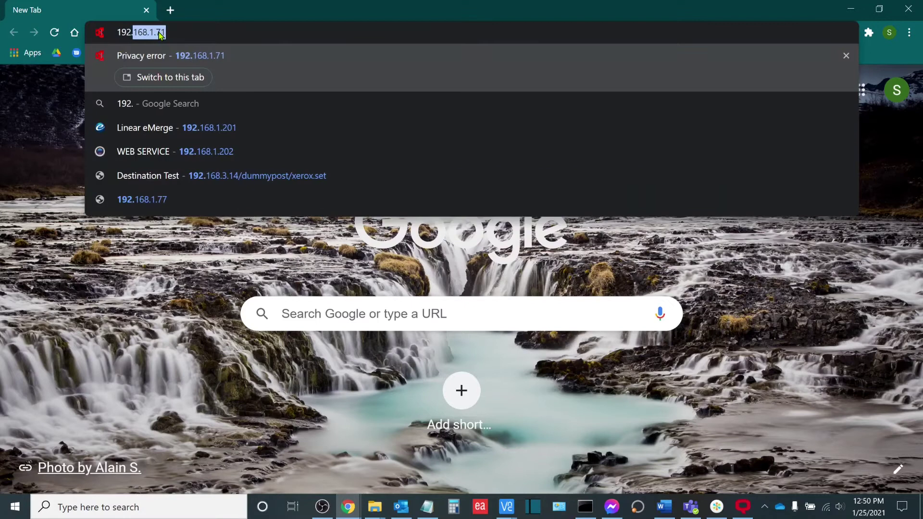
text(71)
key(Return)
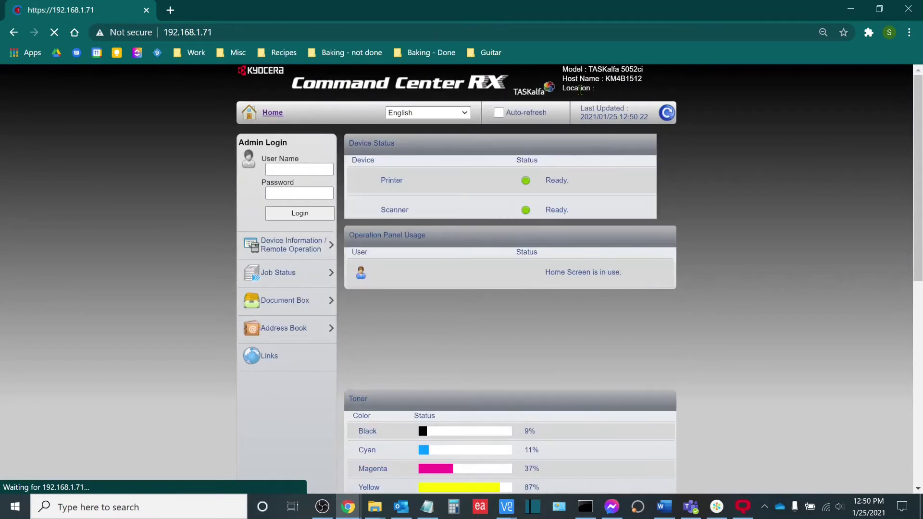
Step: Log in to Command Center RX with the administrator user name and password
click(307, 171)
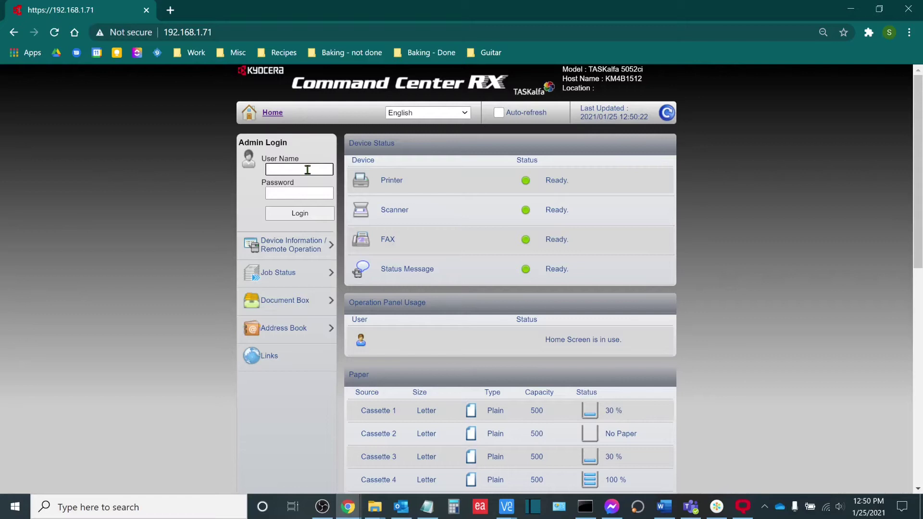
text(Admin)
key(Tab)
text(Admin)
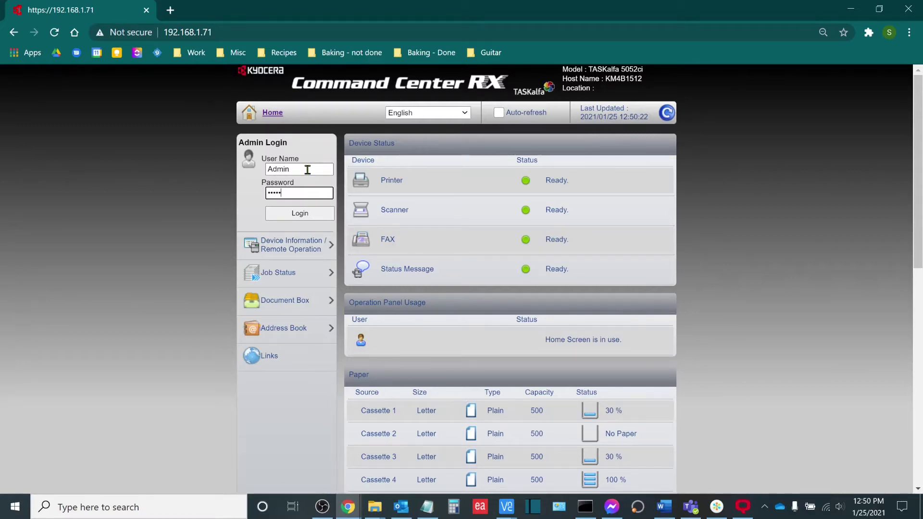
key(Return)
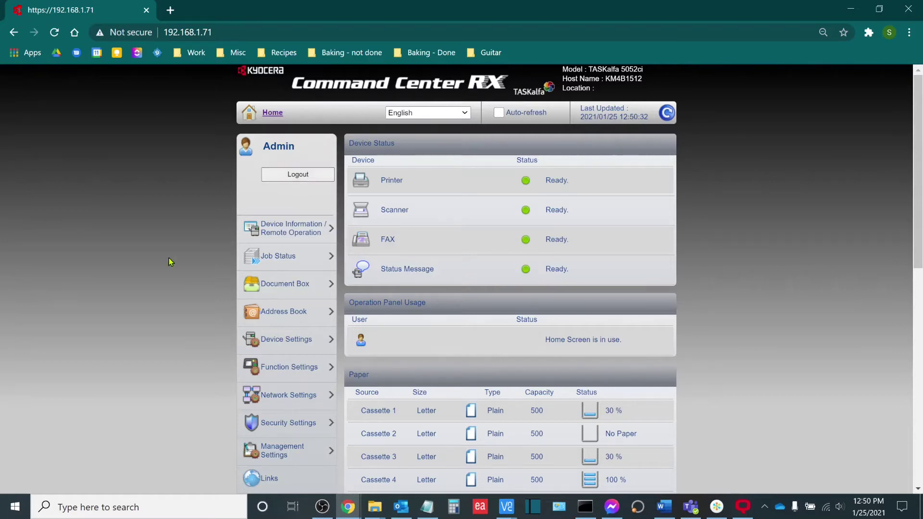
Step: Go to the E-mail page under Function Settings
scroll(176, 268, down, 1)
click(289, 304)
scroll(192, 287, down, 1)
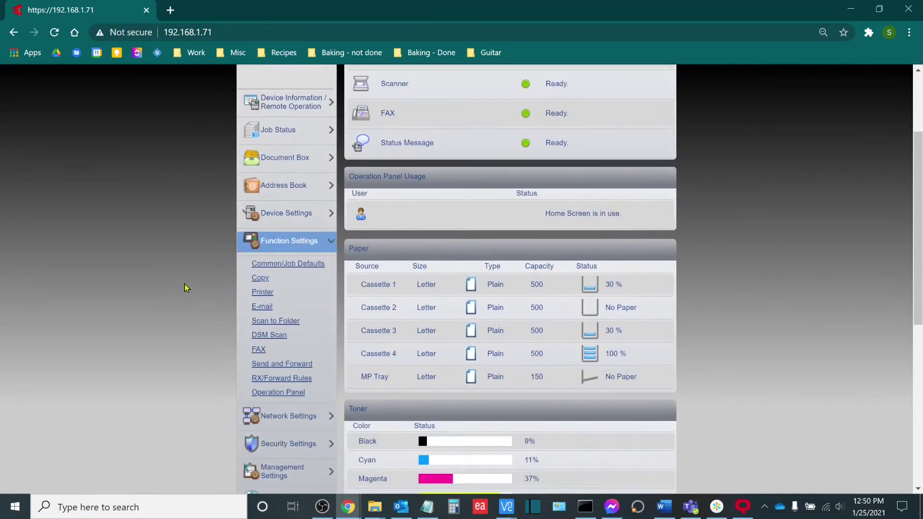
click(262, 306)
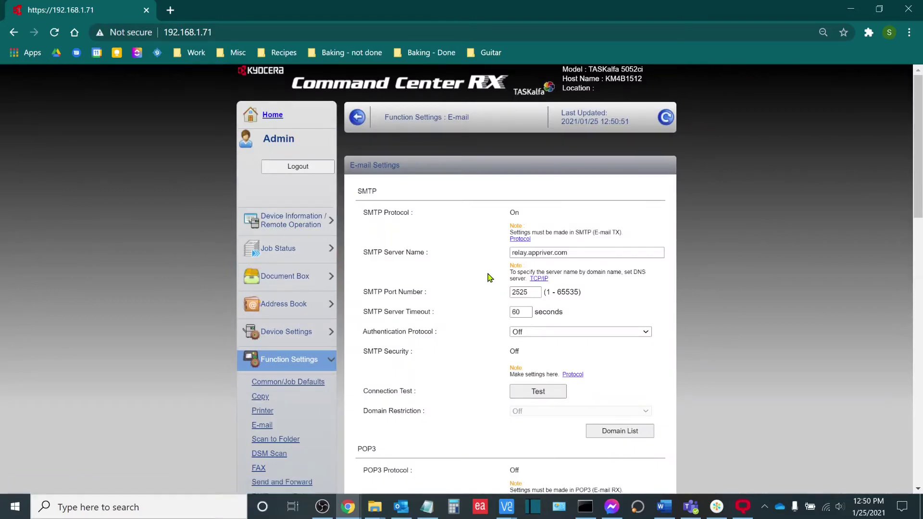
scroll(473, 262, down, 1)
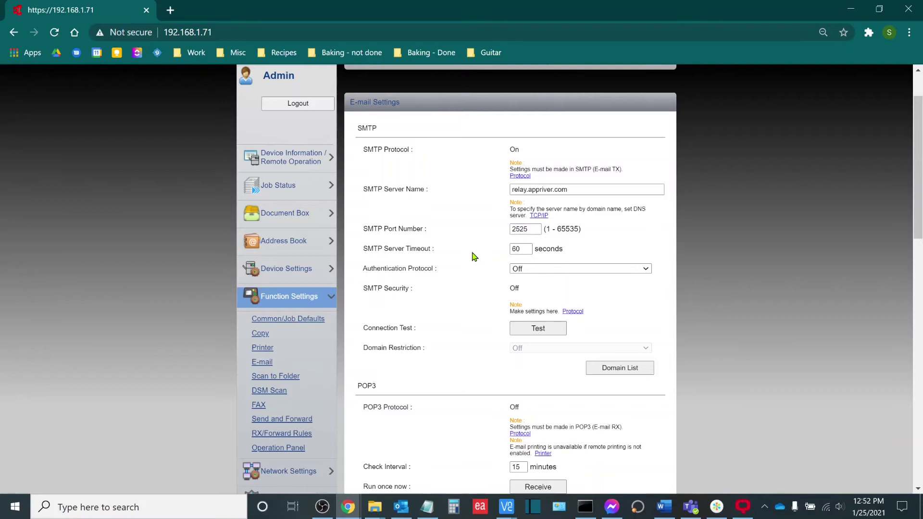
Step: Set the SMTP Authentication Protocol to On and Authentication as to Other
click(546, 268)
click(533, 287)
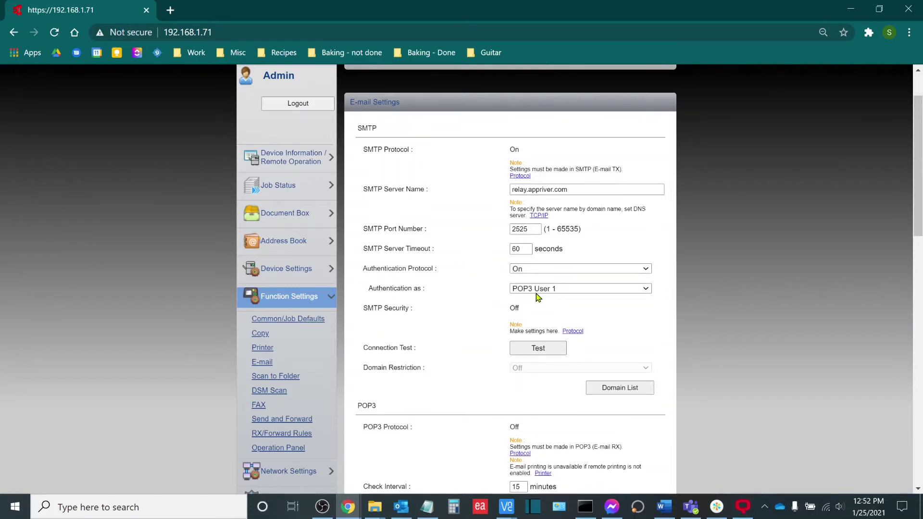
click(533, 287)
click(534, 327)
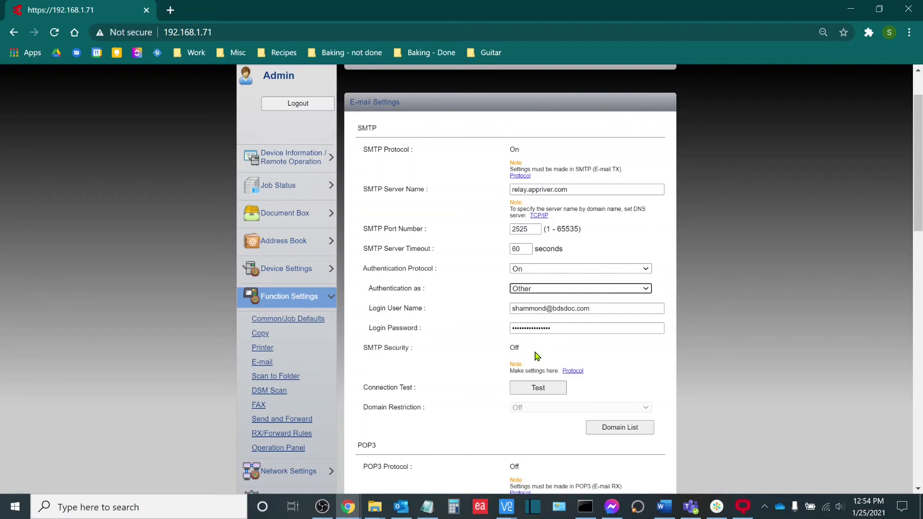
Step: Set the SMTP Authentication Protocol to Off and run the Connection Test
click(560, 268)
click(526, 296)
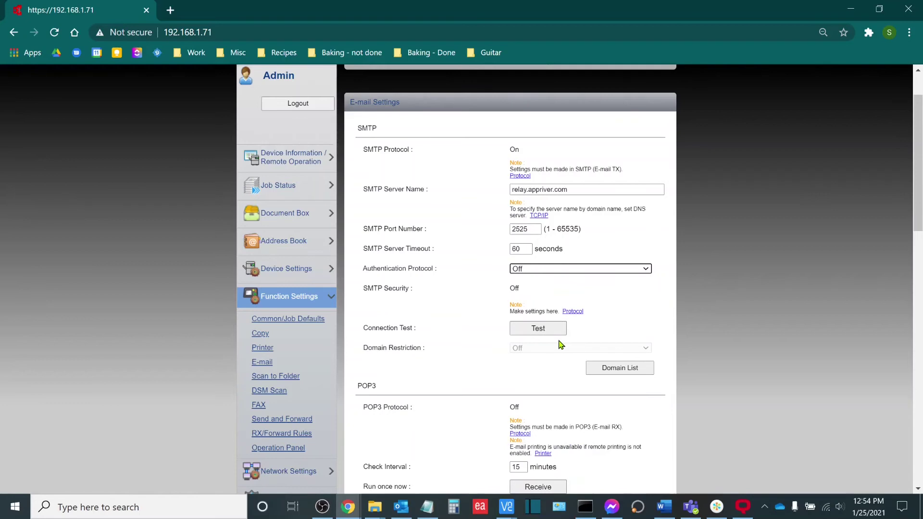
click(537, 331)
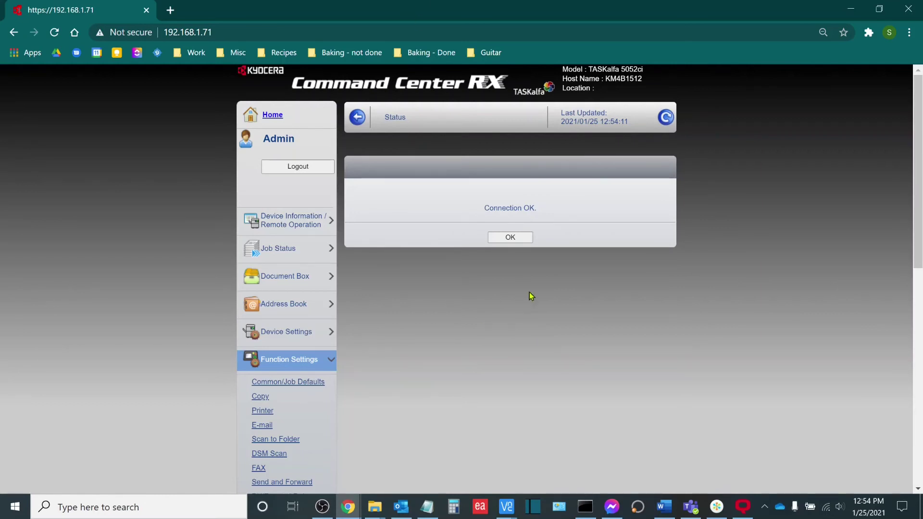
Step: Acknowledge the Connection OK result and check the E-mail Size Limit in E-mail Send Settings
click(509, 242)
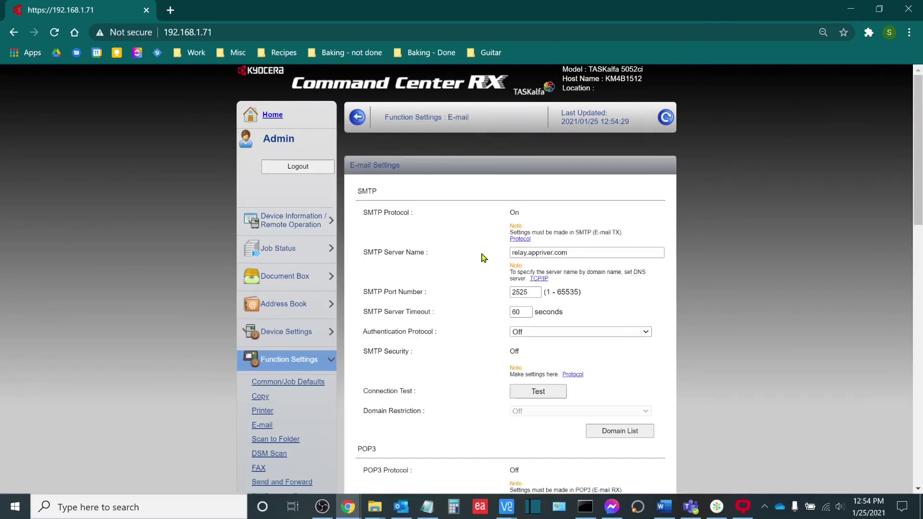
scroll(455, 255, down, 5)
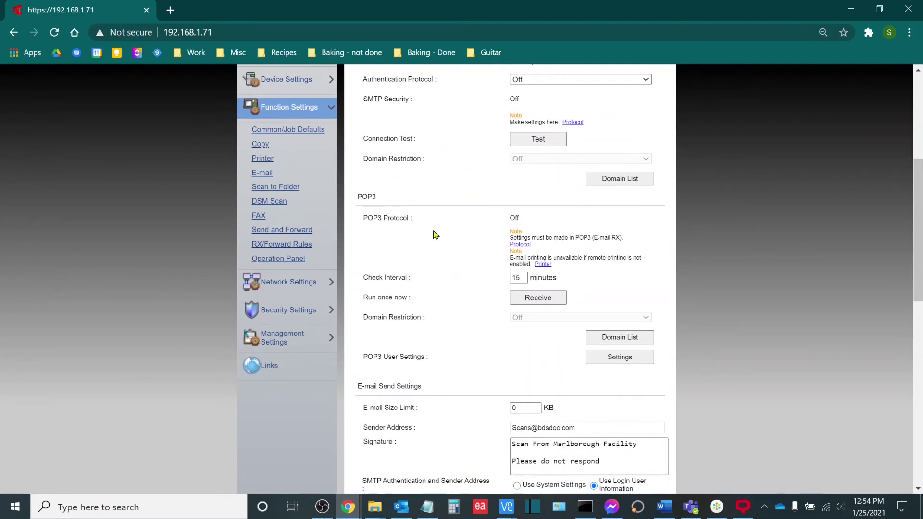
scroll(437, 235, down, 3)
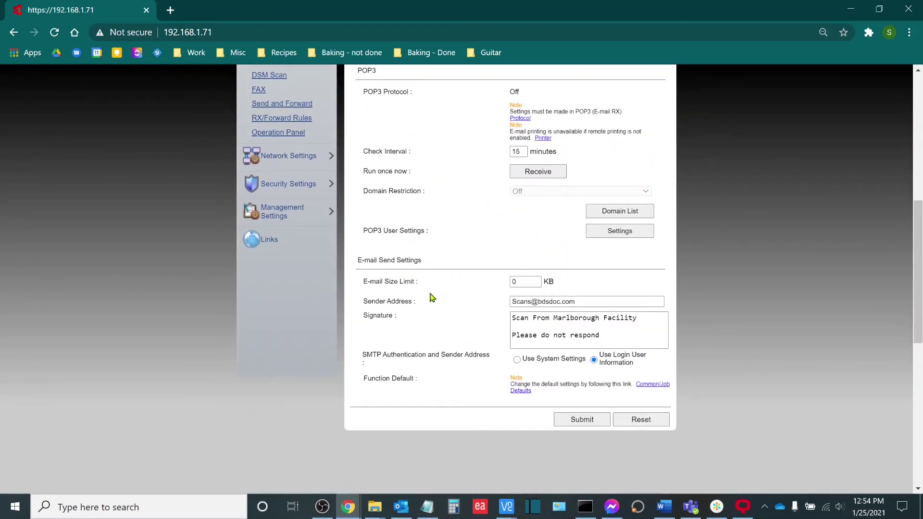
click(520, 283)
Step: Set the Authentication Protocol back to On with Authentication as Other
scroll(520, 285, up, 4)
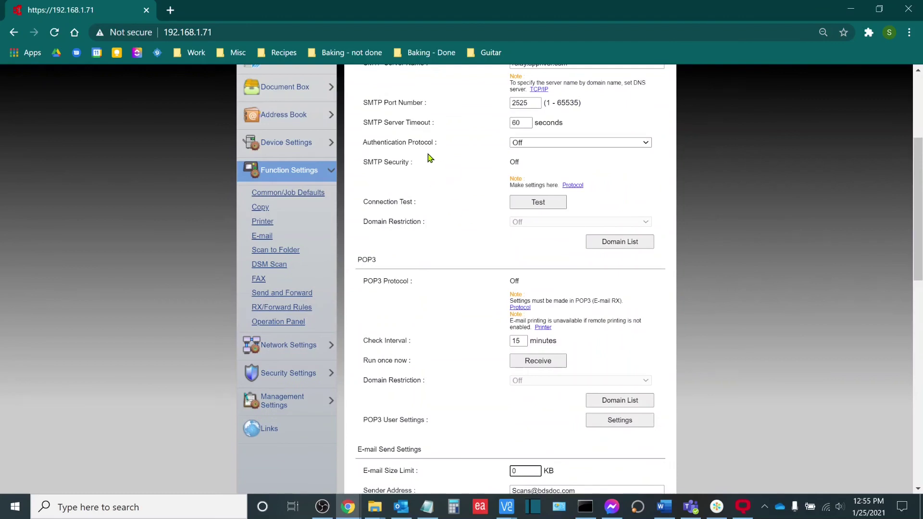
click(525, 143)
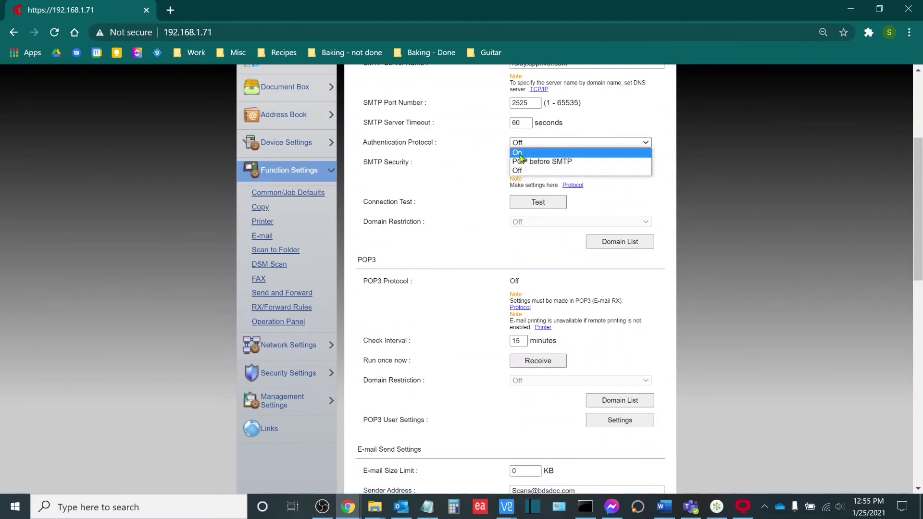
click(524, 169)
click(528, 164)
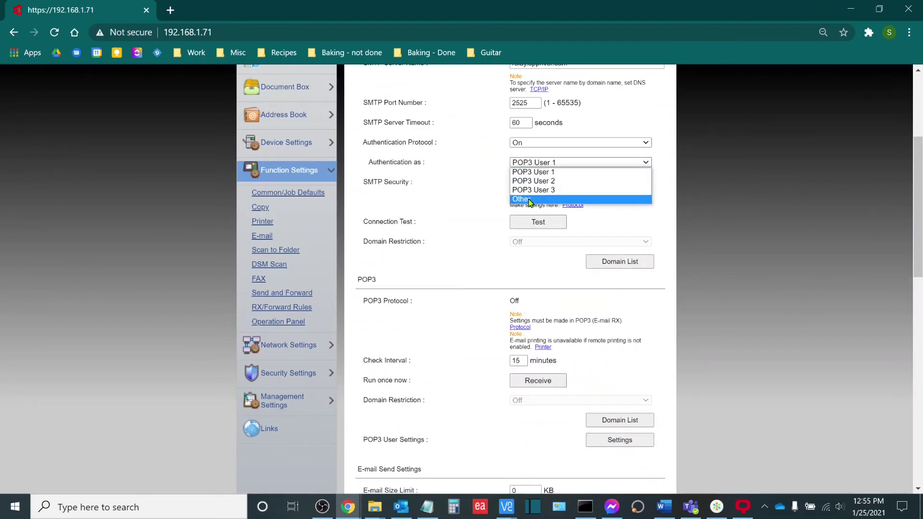
click(530, 200)
scroll(498, 248, down, 5)
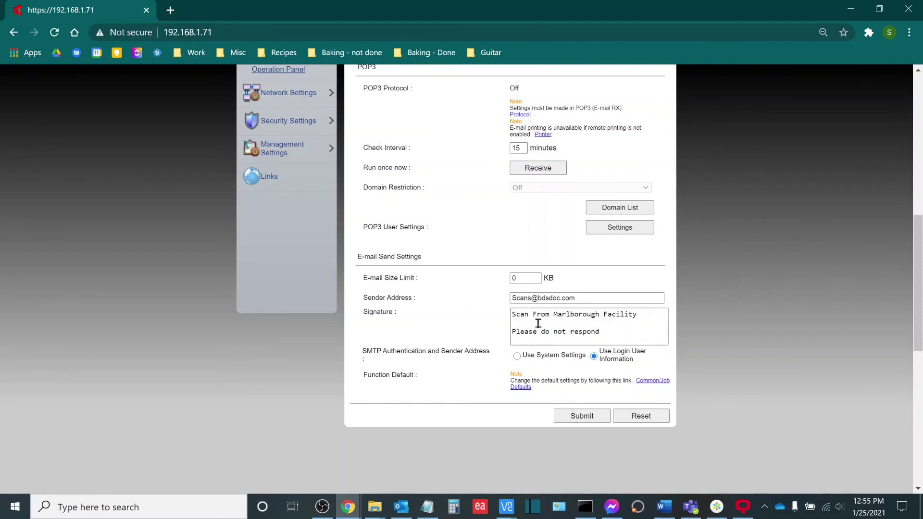
Step: Submit the E-mail function settings to apply the SMTP authentication changes
scroll(511, 241, up, 3)
scroll(552, 269, down, 4)
click(583, 352)
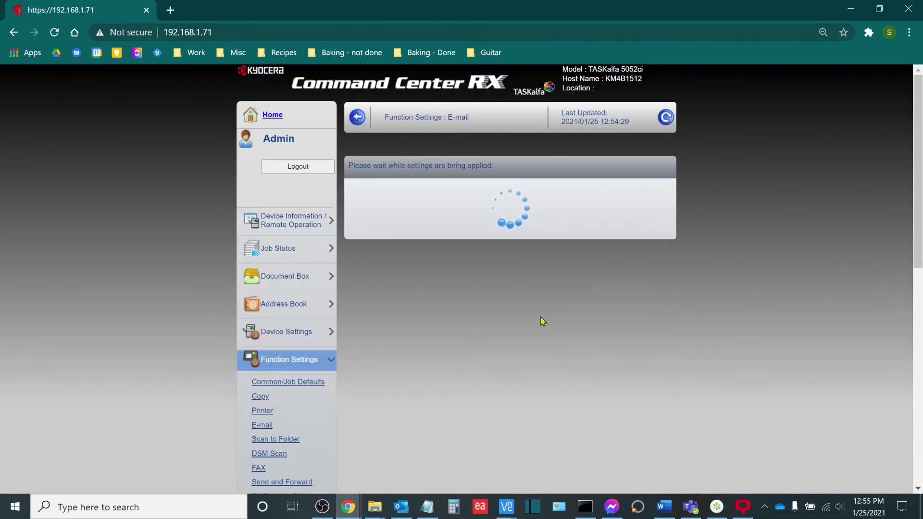